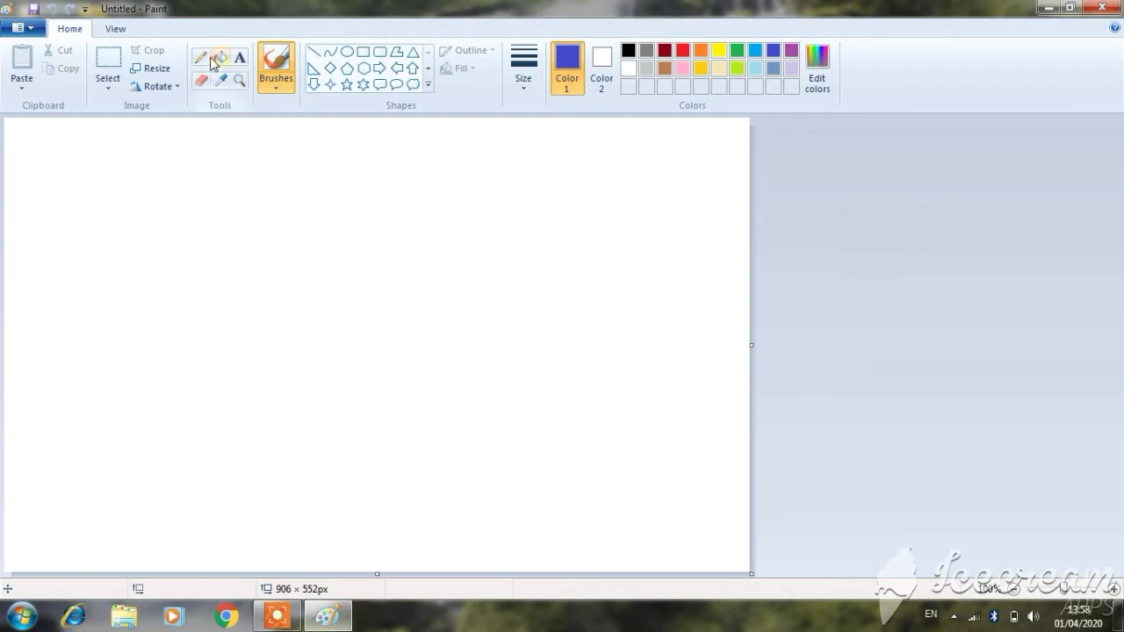
Draw a horizontal line across the full canvas and fill the area above it with blue darkened to luminosity 69
left_click(314, 51)
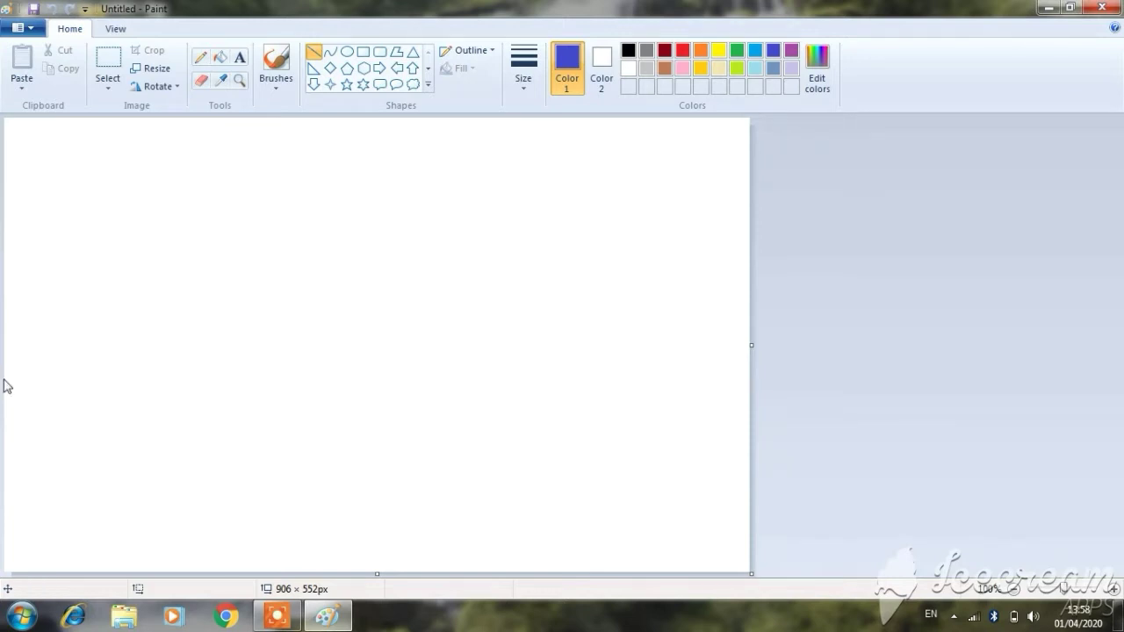
left_click_drag(4, 376, 1117, 376)
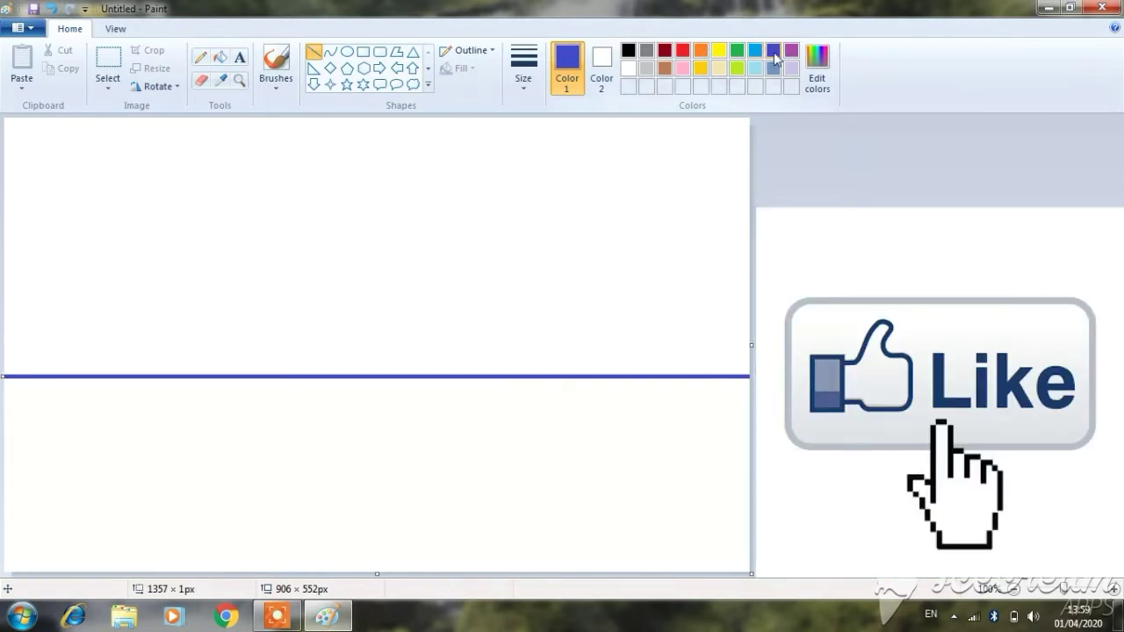
left_click(817, 68)
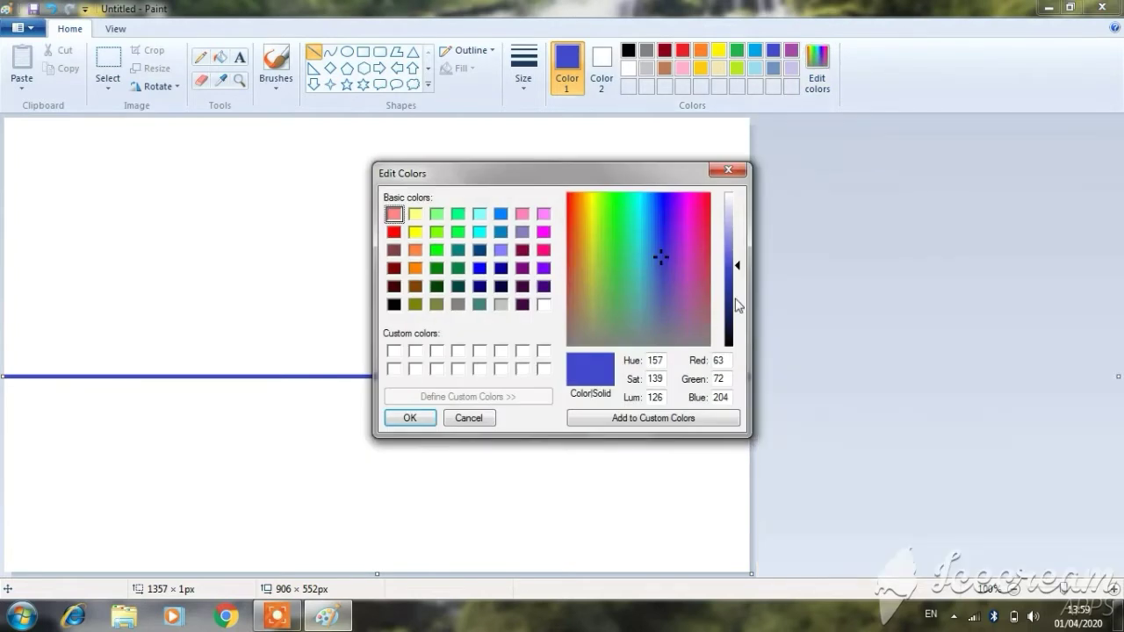
left_click(735, 303)
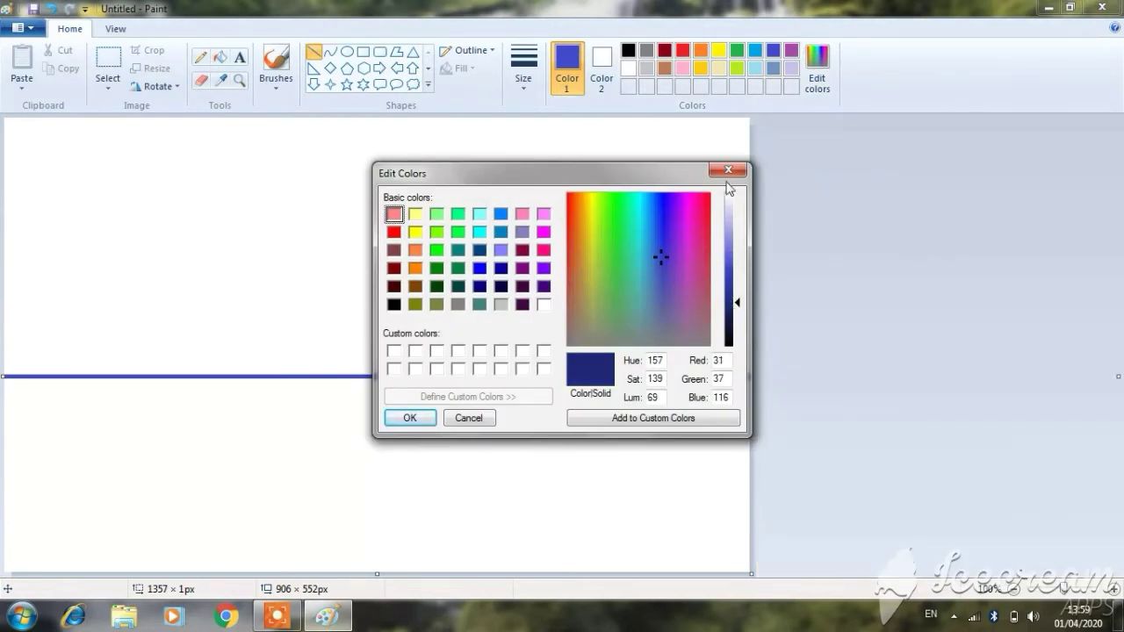
left_click(409, 418)
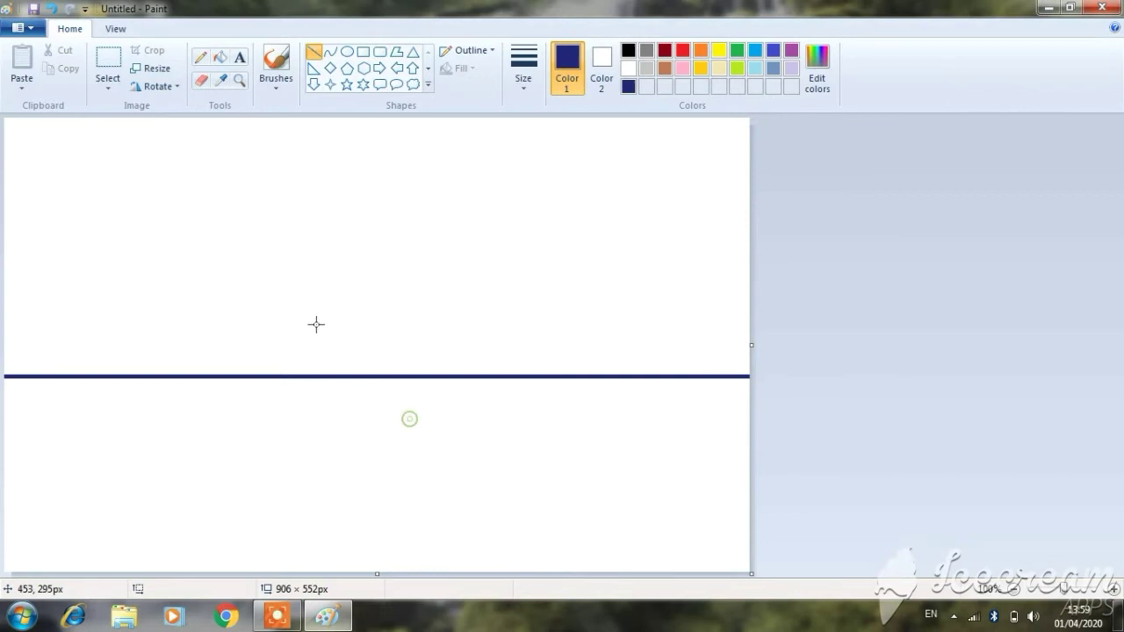
left_click(220, 57)
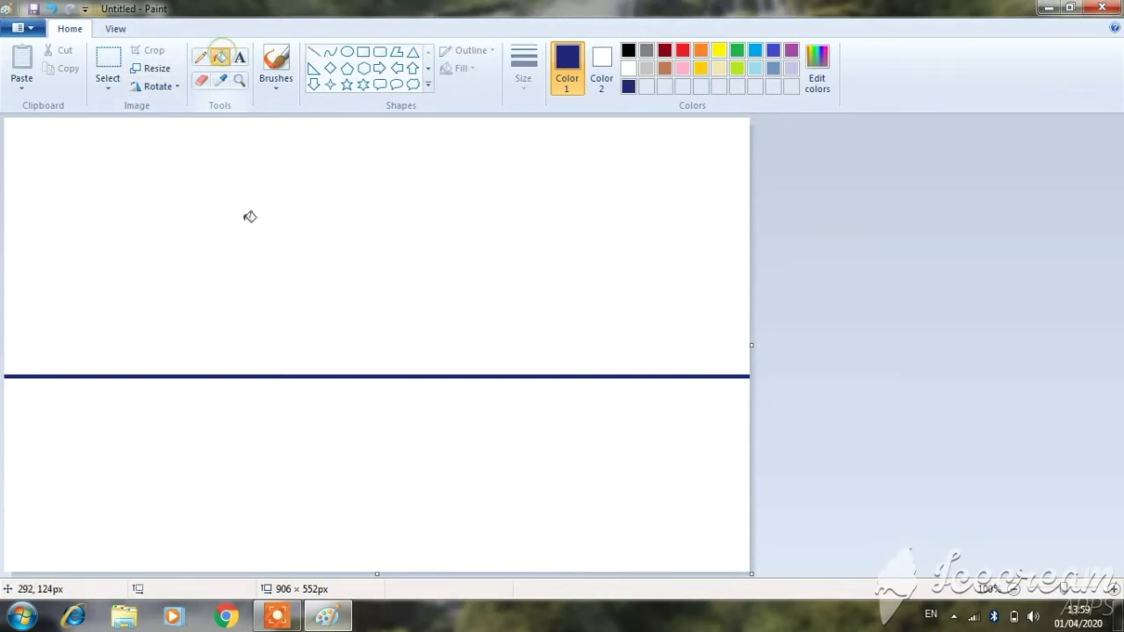
left_click(247, 218)
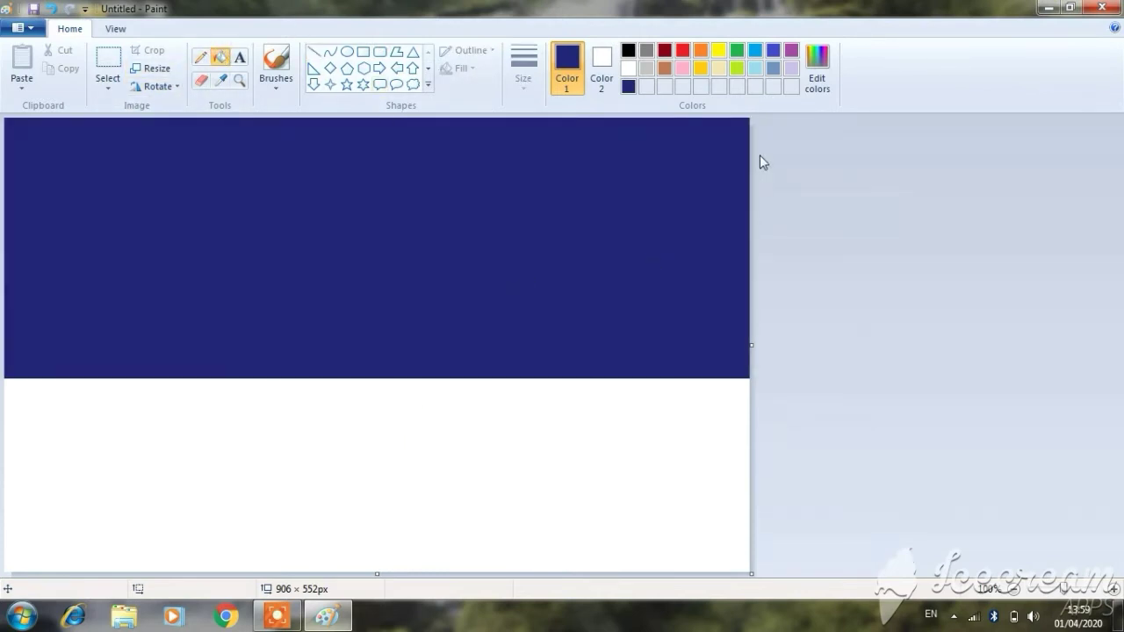
Define a very dark green drawing colour with red 4, green 21 and blue 10
left_click(737, 50)
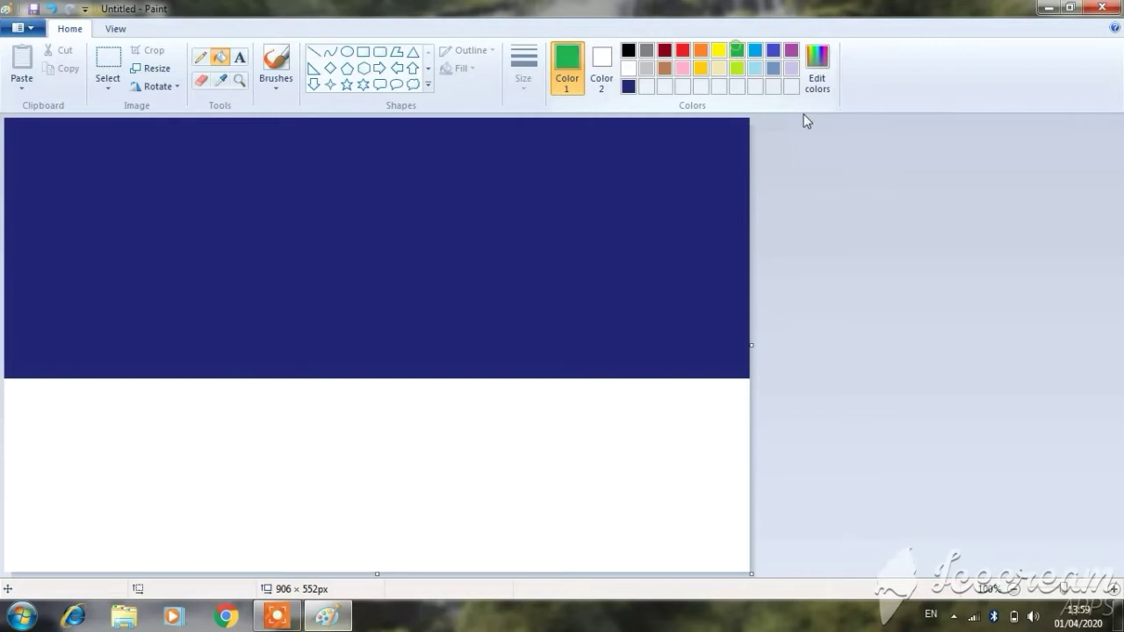
left_click(819, 63)
left_click(726, 339)
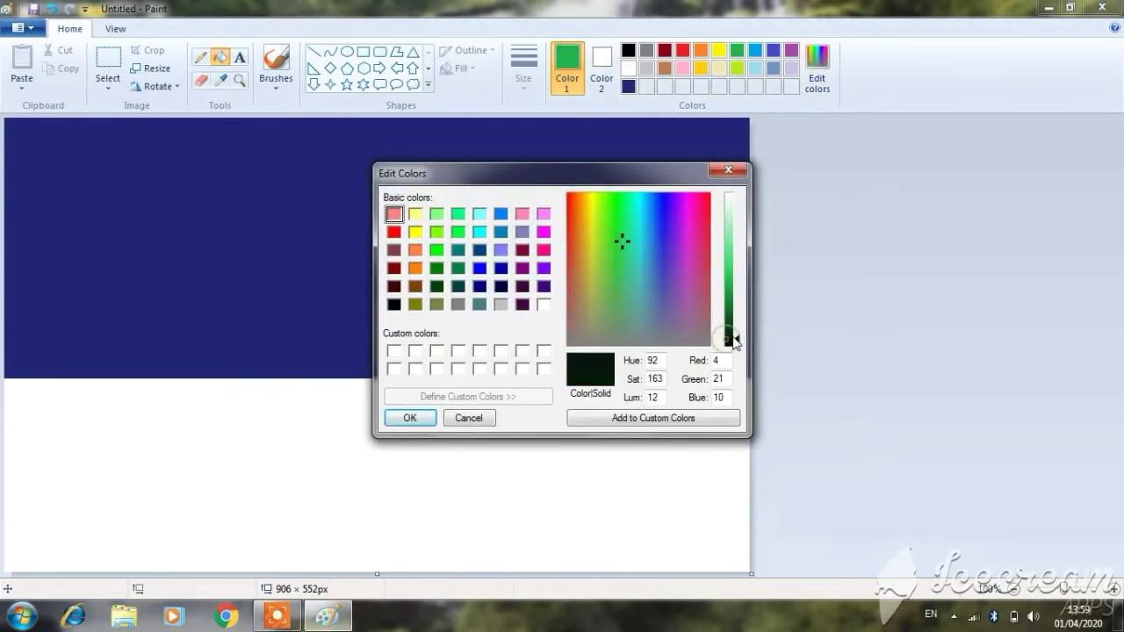
left_click(410, 418)
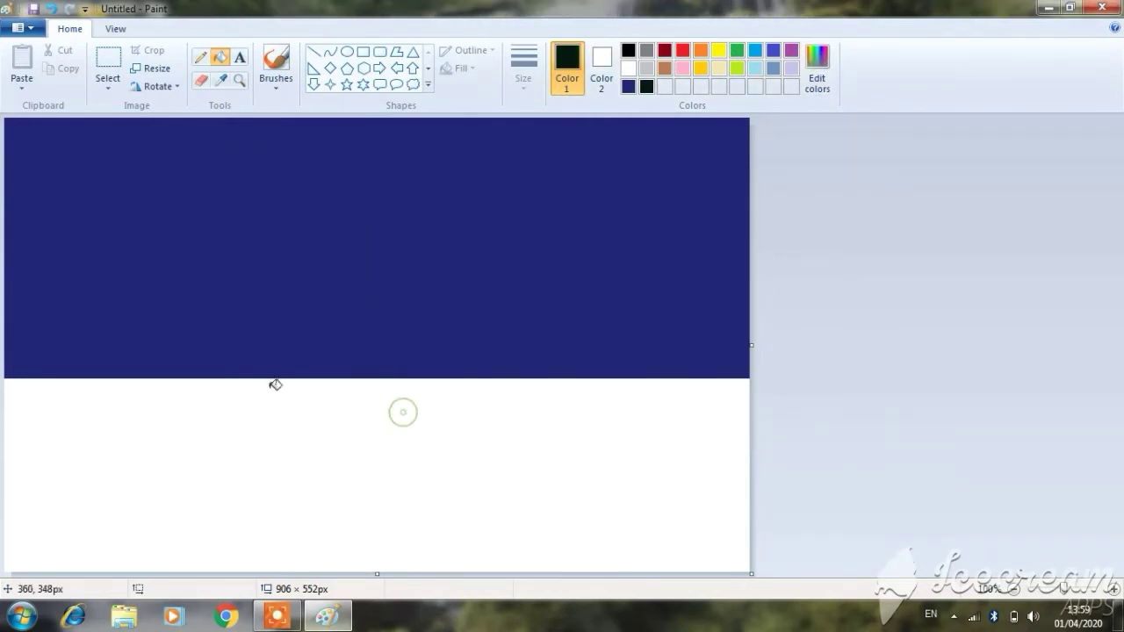
Draw a jagged mountain ridge across the blue sky with a thicker Pencil and fill the area beneath it with the dark green
left_click(201, 58)
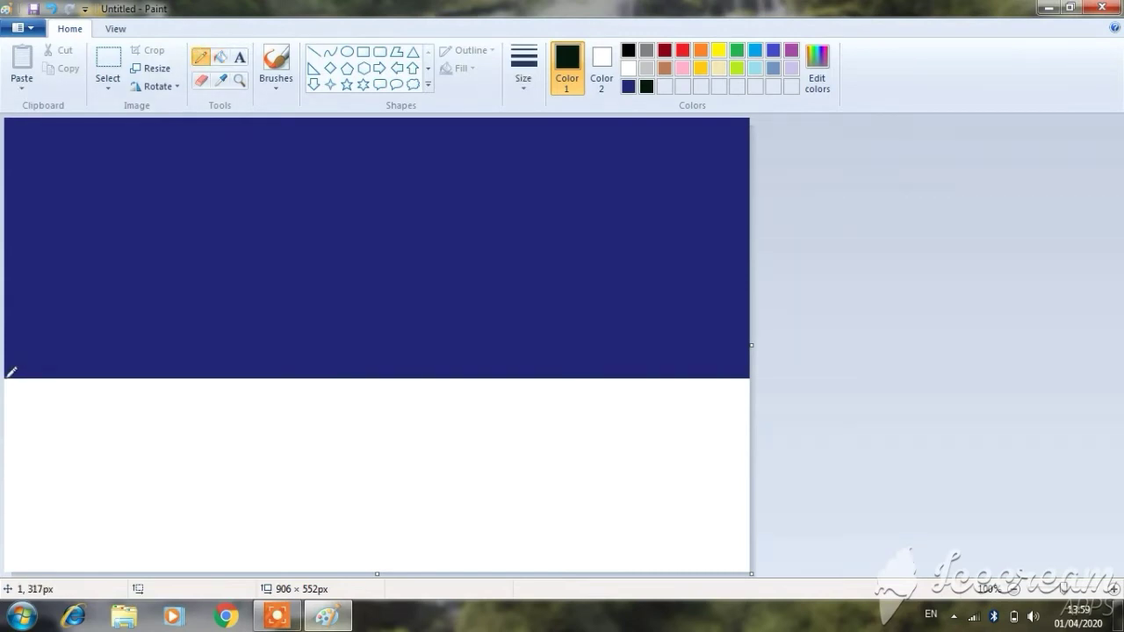
left_click_drag(6, 375, 23, 343)
key("ctrl+z")
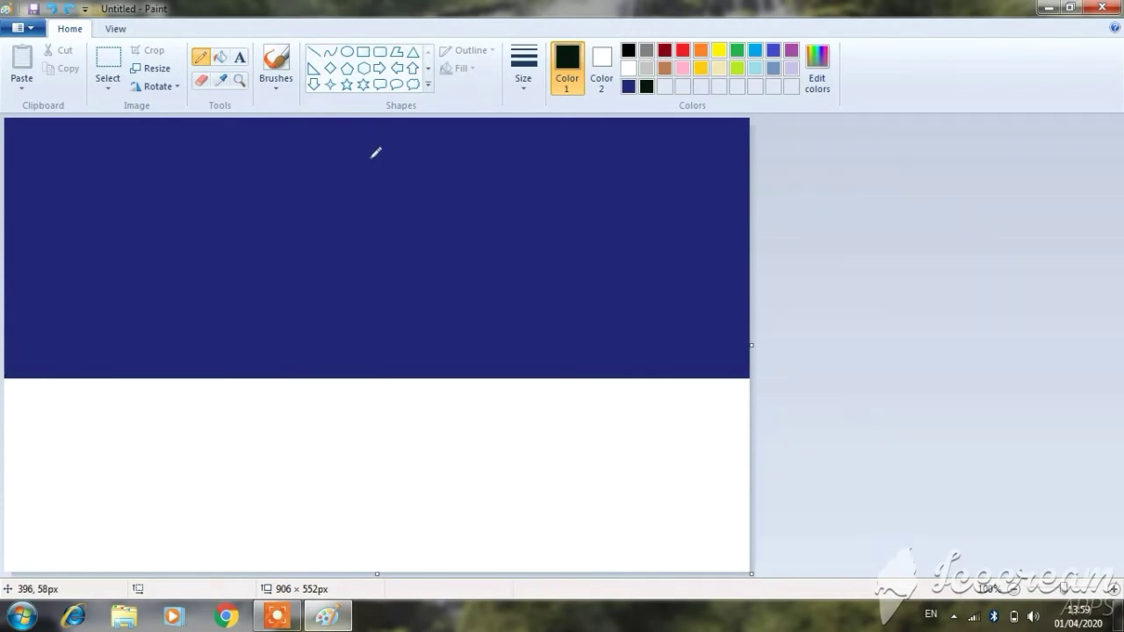
left_click(522, 83)
left_click(517, 213)
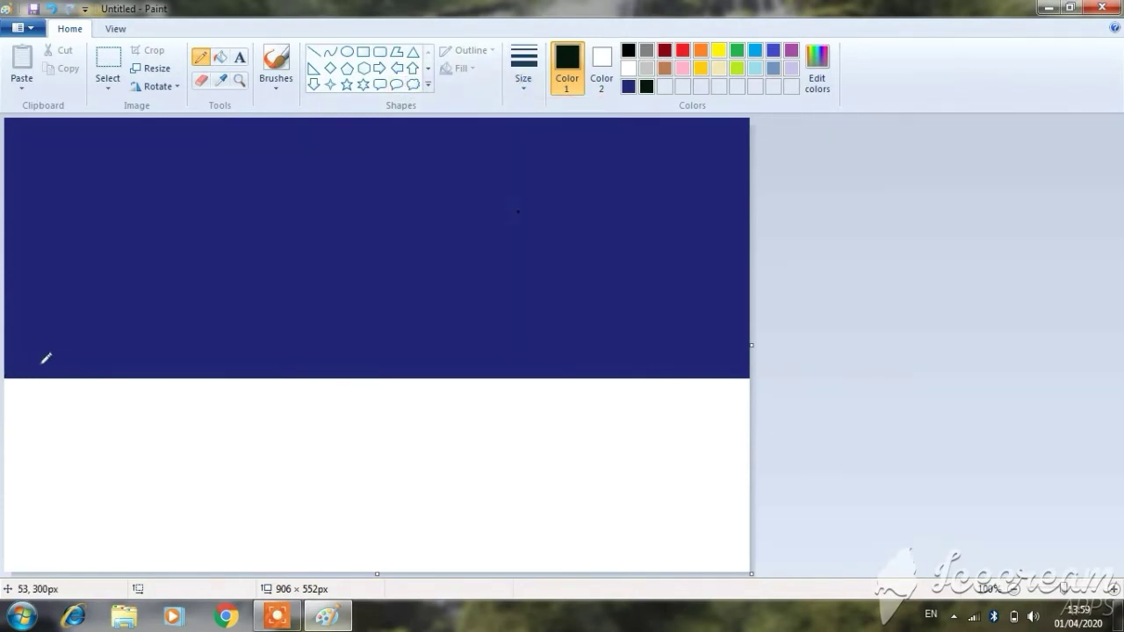
mouse_move(6, 374)
left_mouse_down()
mouse_move(28, 345)
mouse_move(185, 224)
mouse_move(214, 259)
mouse_move(261, 252)
mouse_move(303, 279)
mouse_move(324, 263)
mouse_move(355, 274)
mouse_move(440, 353)
mouse_move(514, 372)
mouse_move(613, 315)
mouse_move(681, 249)
mouse_move(765, 212)
left_mouse_up()
key("ctrl+z")
mouse_move(7, 374)
left_mouse_down()
mouse_move(21, 323)
mouse_move(122, 245)
left_mouse_up()
mouse_move(172, 213)
left_mouse_down()
mouse_move(288, 293)
mouse_move(341, 292)
mouse_move(371, 273)
mouse_move(441, 338)
mouse_move(503, 329)
mouse_move(515, 306)
mouse_move(560, 294)
mouse_move(641, 235)
mouse_move(693, 225)
mouse_move(731, 243)
mouse_move(765, 224)
left_mouse_up()
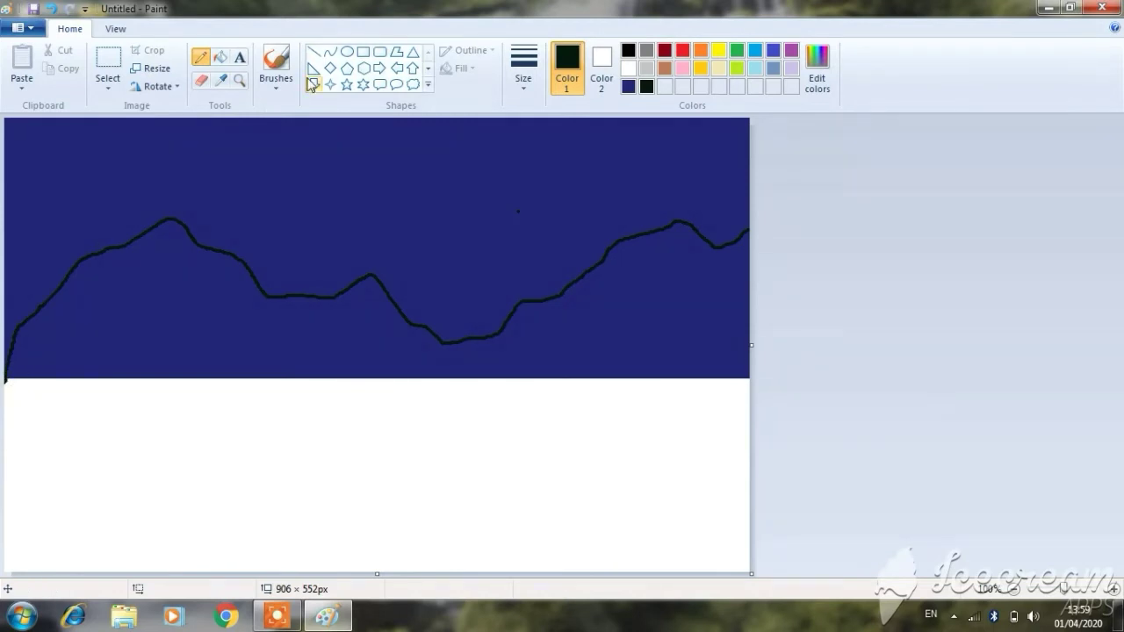
left_click(220, 57)
left_click(162, 244)
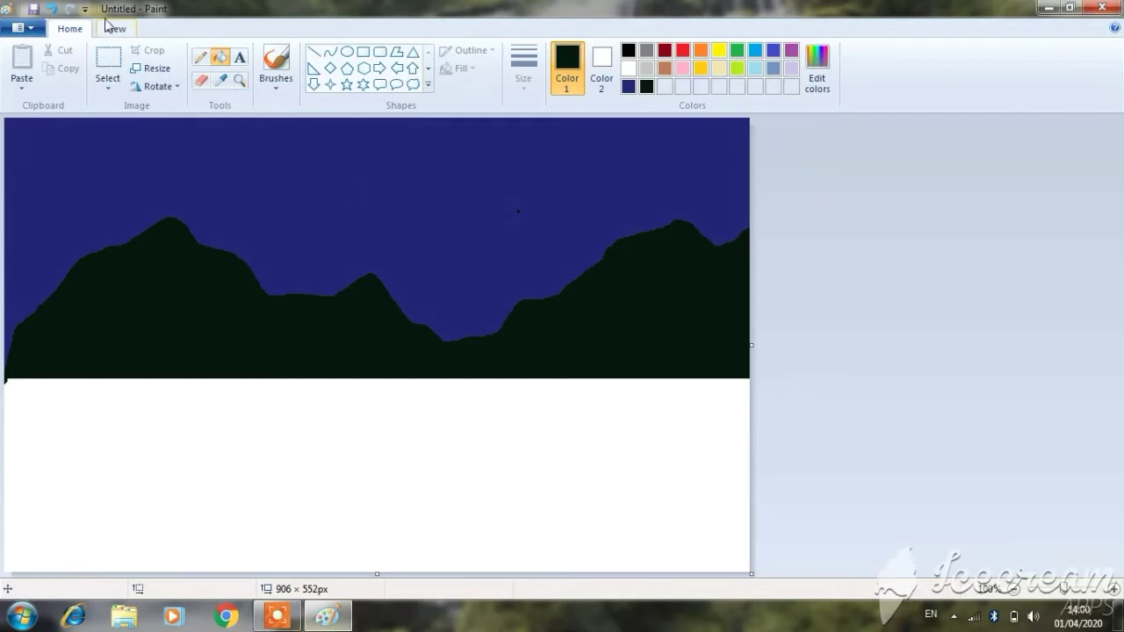
Draw a tree with the Pencil on the slope of the right-hand mountain, with a two-line trunk and several spreading branches
left_click(200, 57)
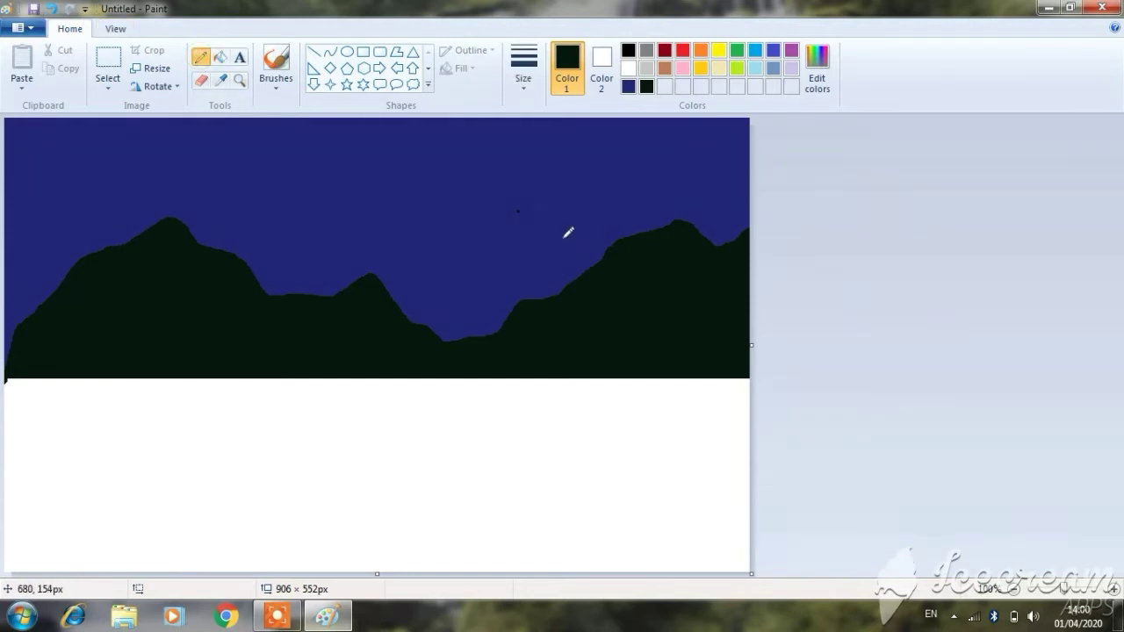
left_click_drag(549, 241, 559, 295)
left_click_drag(559, 238, 573, 278)
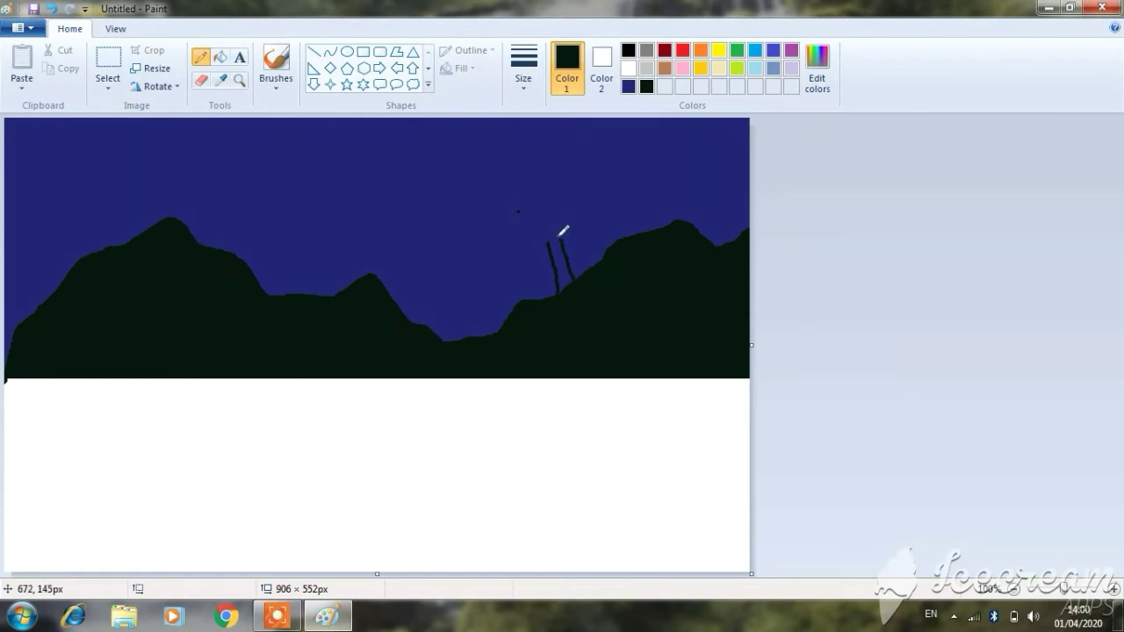
left_click_drag(562, 241, 571, 185)
left_click_drag(548, 239, 513, 212)
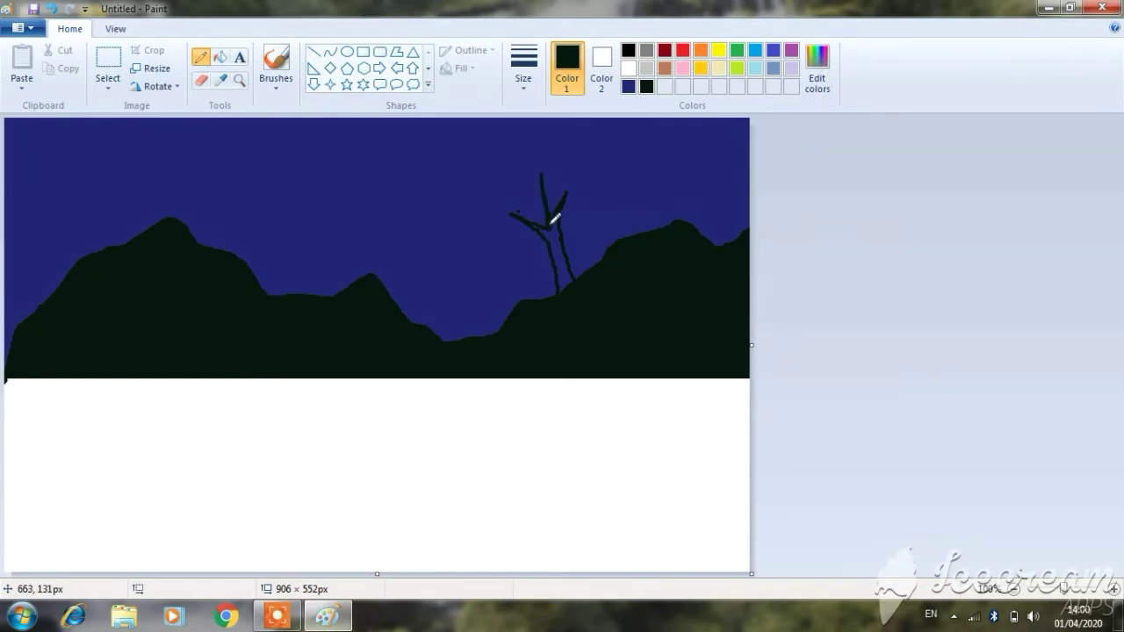
mouse_move(543, 200)
left_mouse_down()
mouse_move(517, 176)
mouse_move(538, 195)
left_mouse_up()
left_click_drag(560, 206, 552, 178)
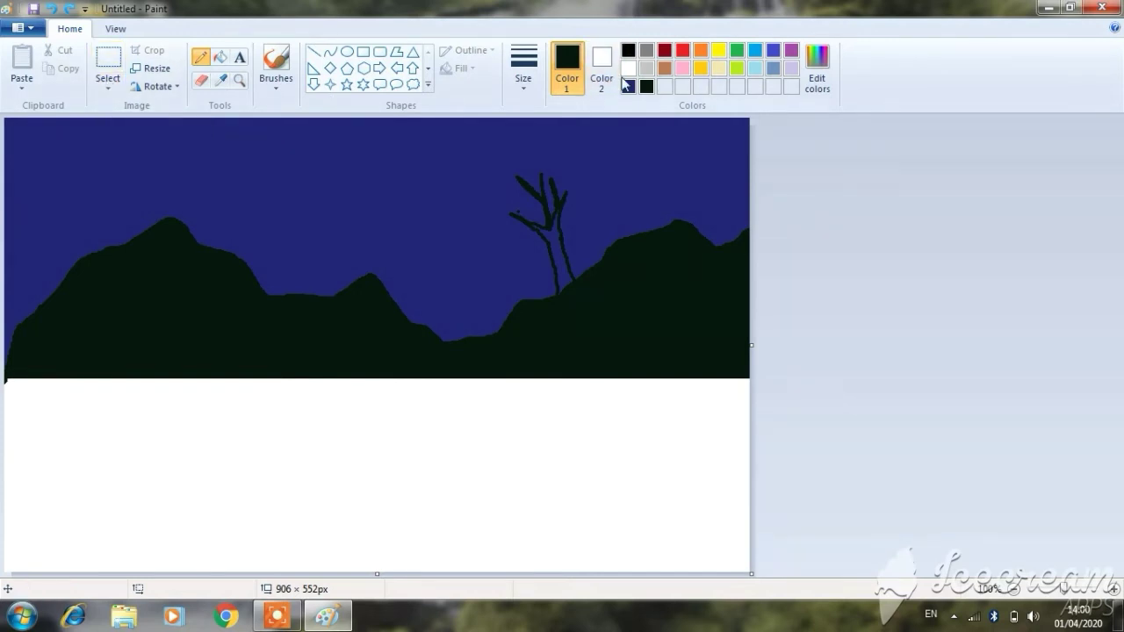
mouse_move(540, 226)
left_mouse_down()
mouse_move(524, 186)
mouse_move(527, 197)
mouse_move(541, 189)
left_mouse_up()
Spray dense dark green foliage over the tree's branches with the Airbrush at a larger size
left_click(276, 88)
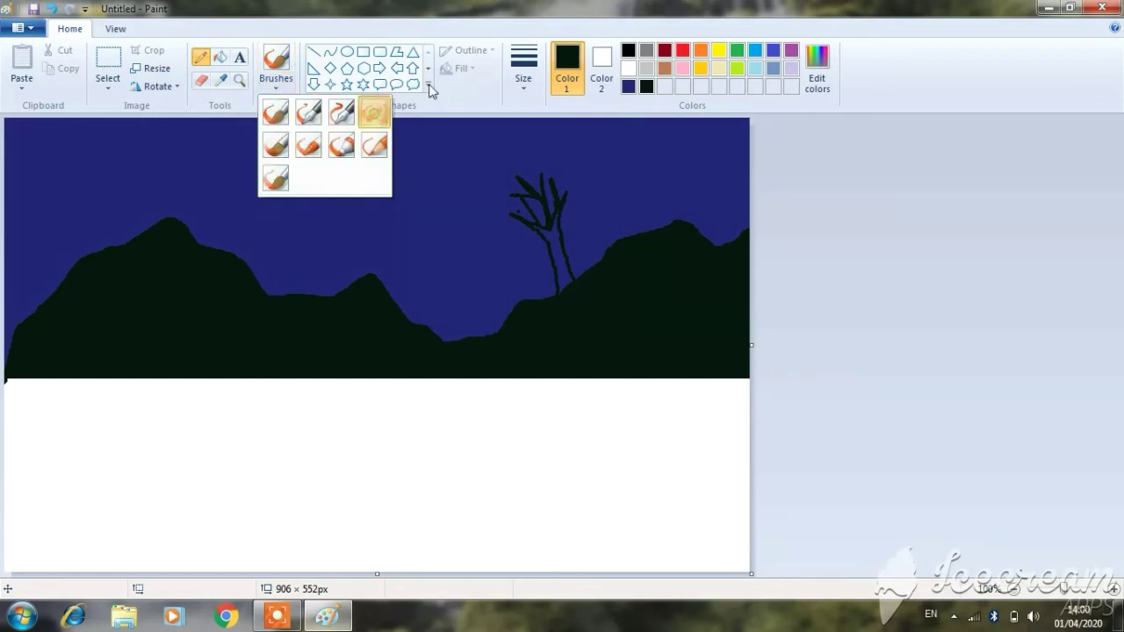
left_click(374, 111)
left_click(526, 88)
left_click(535, 147)
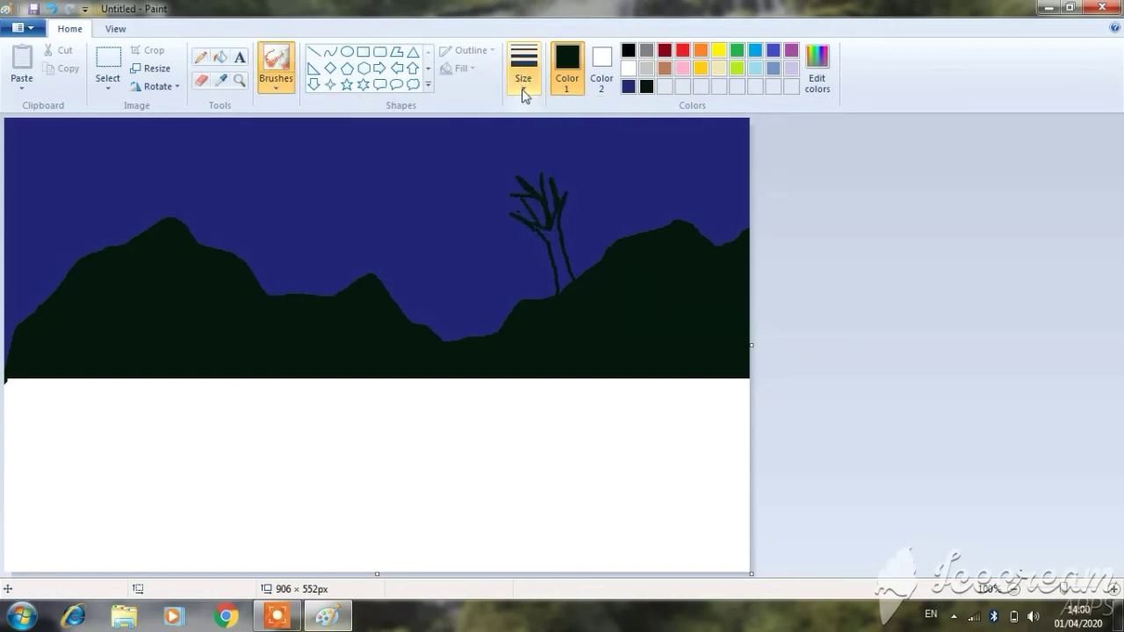
left_click(525, 84)
left_click(551, 207)
mouse_move(524, 208)
left_mouse_down()
mouse_move(506, 173)
mouse_move(528, 156)
mouse_move(582, 172)
mouse_move(588, 186)
mouse_move(535, 179)
mouse_move(501, 216)
mouse_move(502, 195)
mouse_move(533, 173)
mouse_move(502, 215)
mouse_move(532, 179)
mouse_move(567, 182)
mouse_move(504, 200)
mouse_move(555, 162)
mouse_move(496, 167)
mouse_move(488, 208)
mouse_move(541, 145)
mouse_move(587, 174)
mouse_move(561, 155)
mouse_move(523, 161)
mouse_move(545, 166)
mouse_move(516, 193)
mouse_move(537, 153)
mouse_move(489, 204)
mouse_move(500, 153)
mouse_move(536, 143)
mouse_move(569, 169)
mouse_move(507, 161)
mouse_move(494, 195)
mouse_move(504, 222)
mouse_move(493, 225)
mouse_move(537, 179)
mouse_move(575, 186)
mouse_move(581, 174)
mouse_move(528, 210)
mouse_move(592, 186)
mouse_move(539, 193)
mouse_move(513, 213)
mouse_move(534, 170)
mouse_move(516, 179)
mouse_move(542, 202)
left_mouse_up()
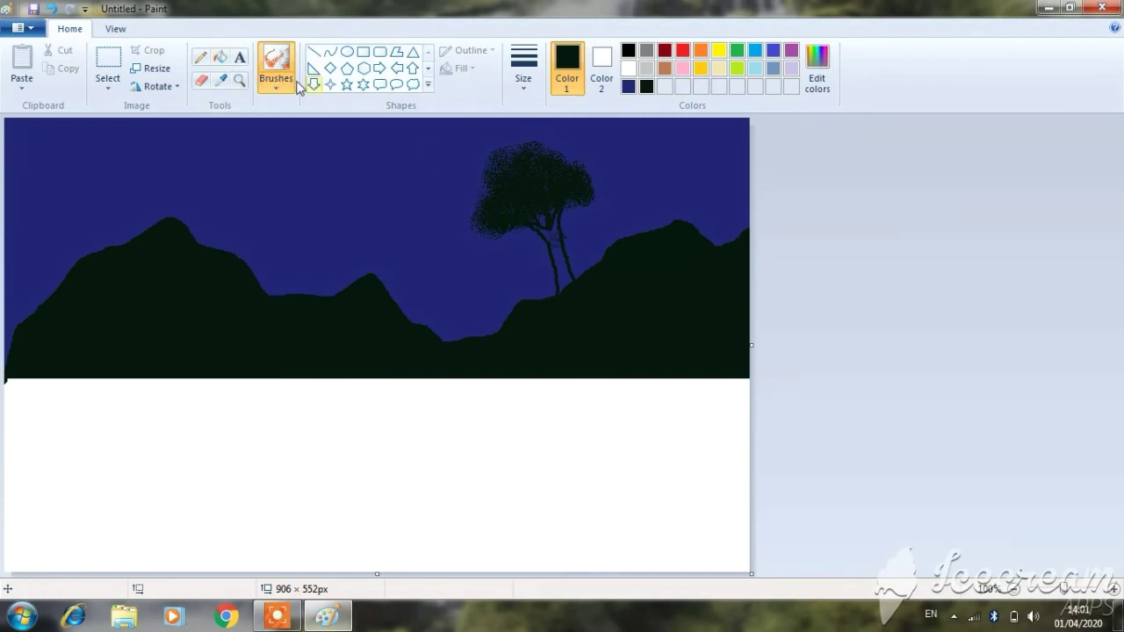
Fill the inside of the tree trunk with the dark green
left_click(220, 57)
left_click(555, 233)
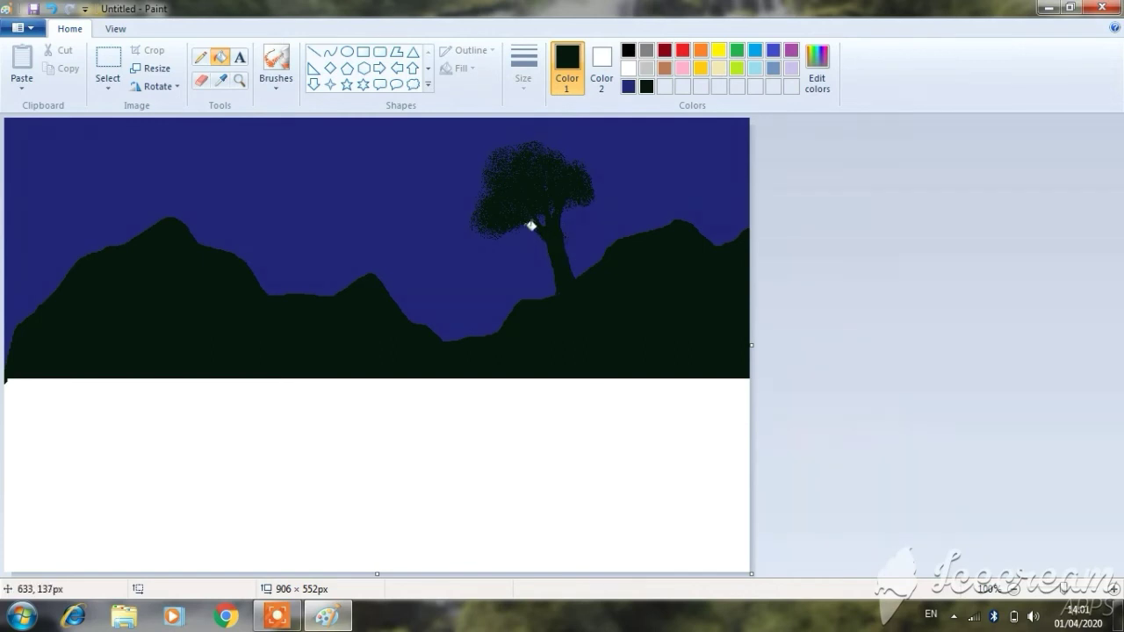
key("ctrl+z")
left_click(560, 239)
Draw a round white moon about 41 px wide in the sky above the mountains, with solid colour fill and outline
left_click(628, 68)
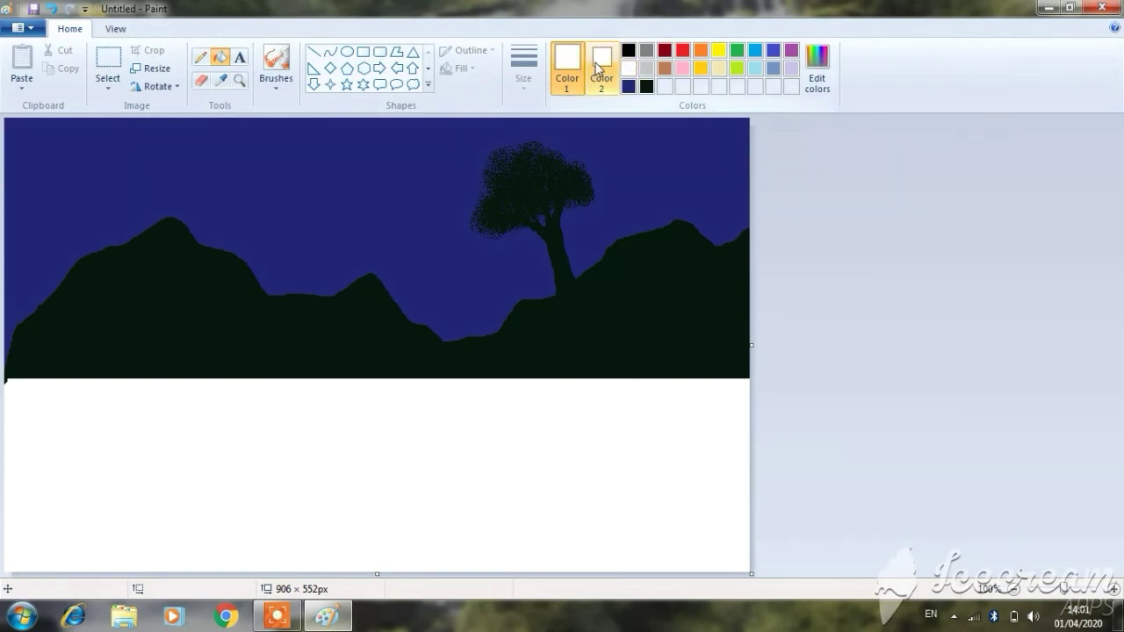
left_click(601, 63)
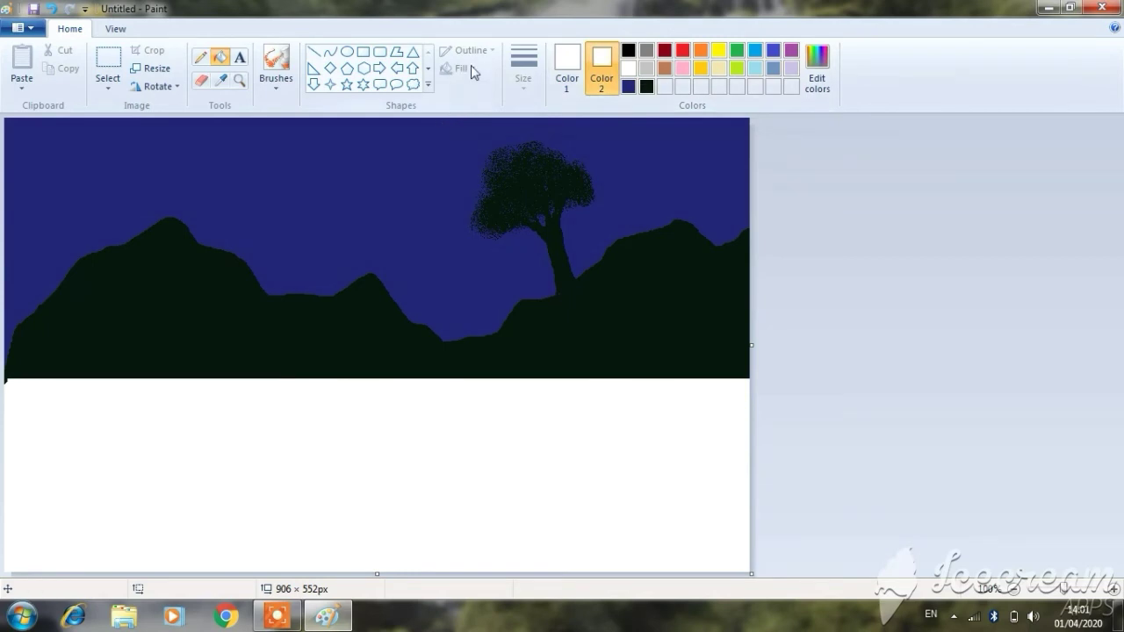
left_click(348, 51)
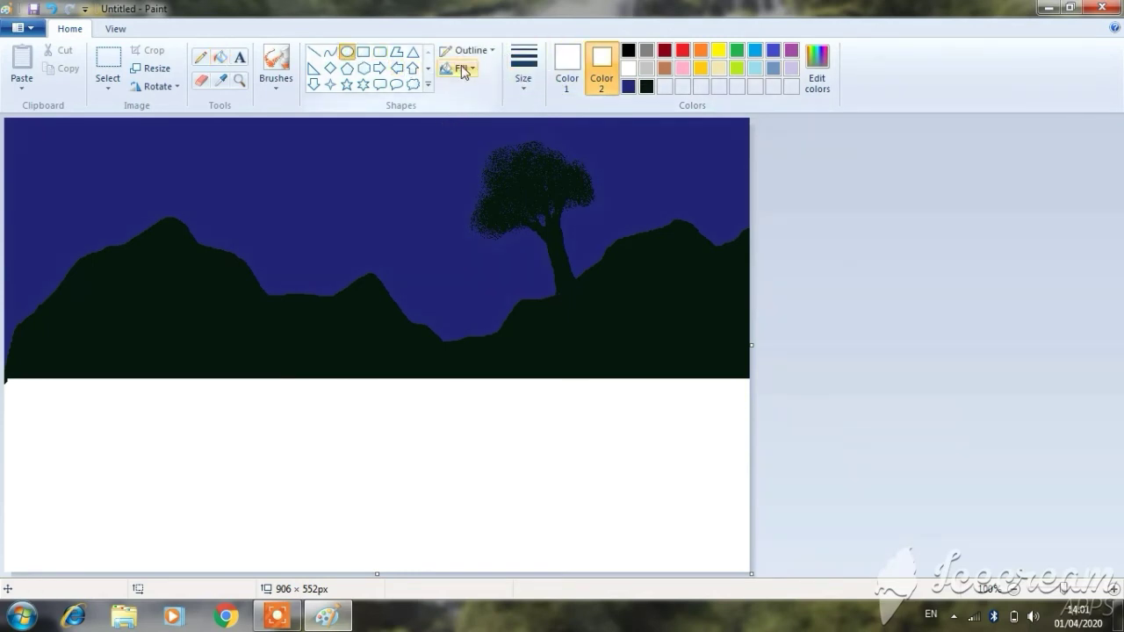
left_click(473, 70)
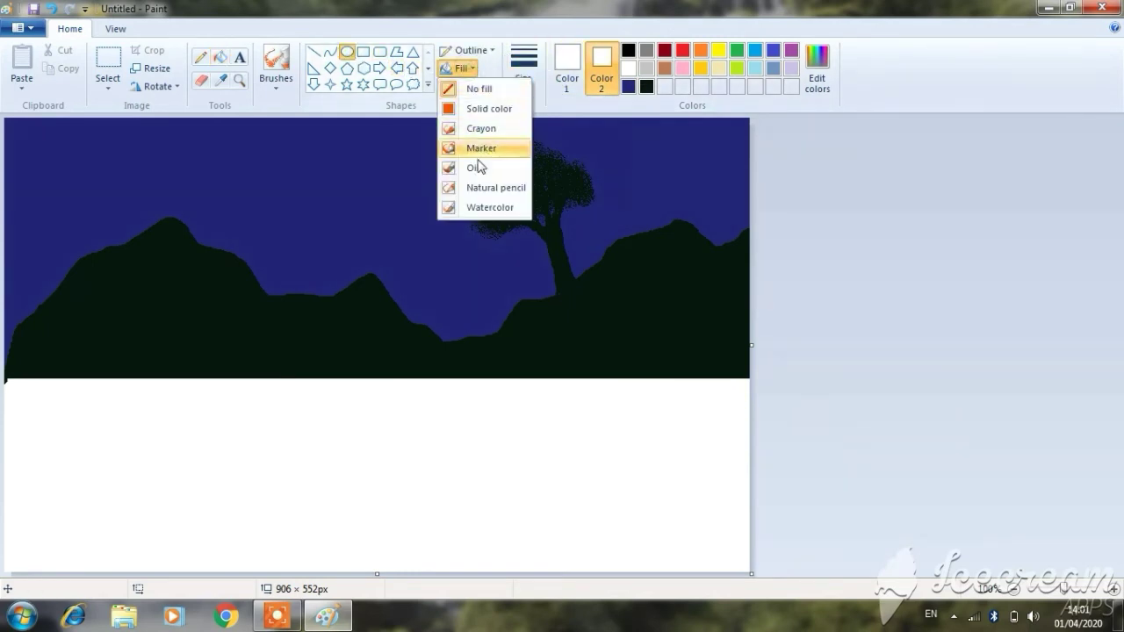
left_click(484, 110)
left_click(491, 53)
left_click(494, 85)
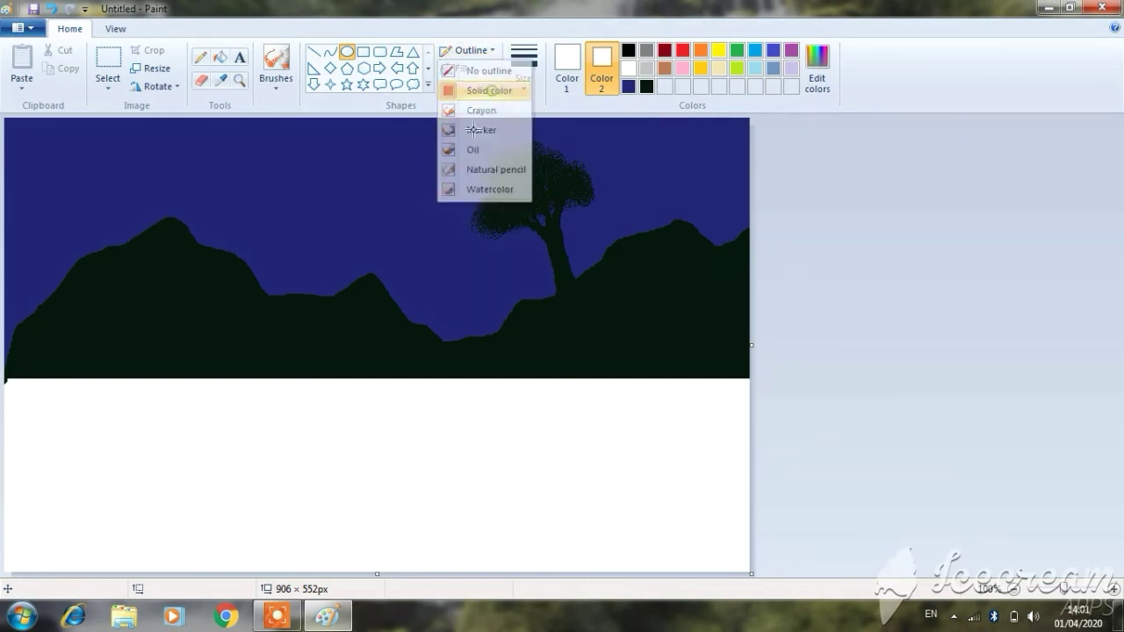
left_click_drag(356, 182, 338, 230)
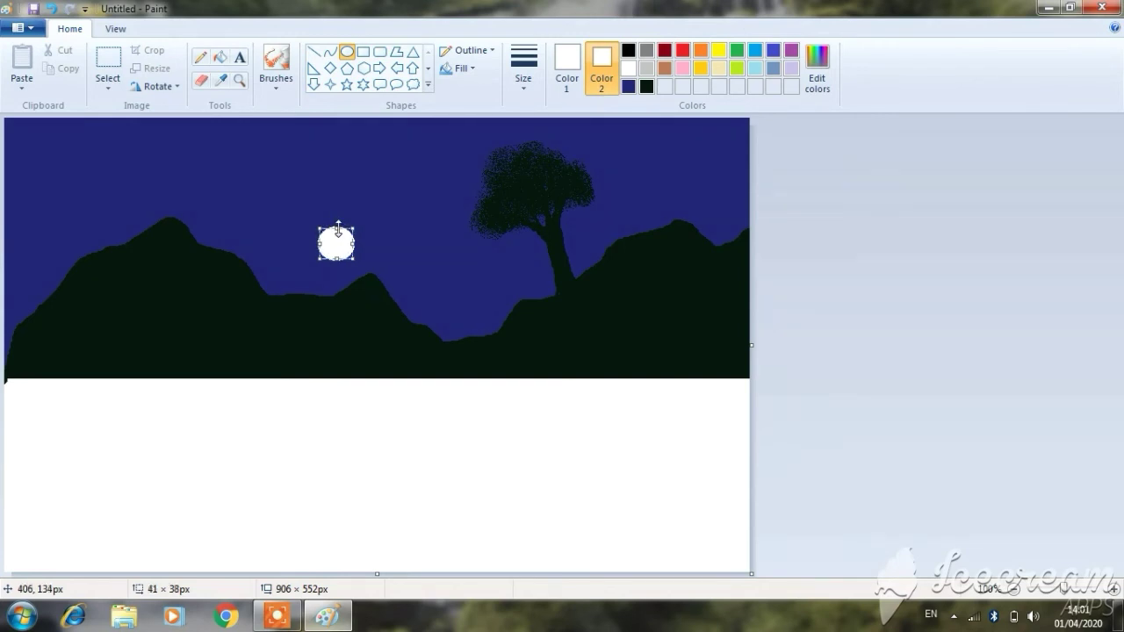
left_click(820, 236)
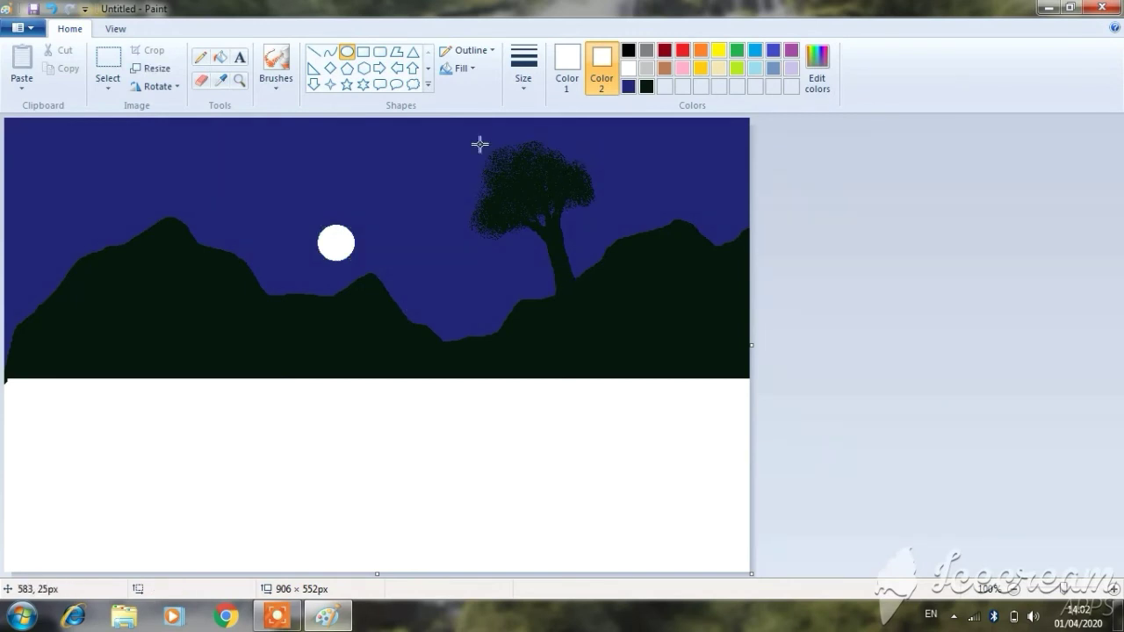
Draw two small black V-shaped birds in the sky to the left of the moon with the Pencil
left_click(200, 57)
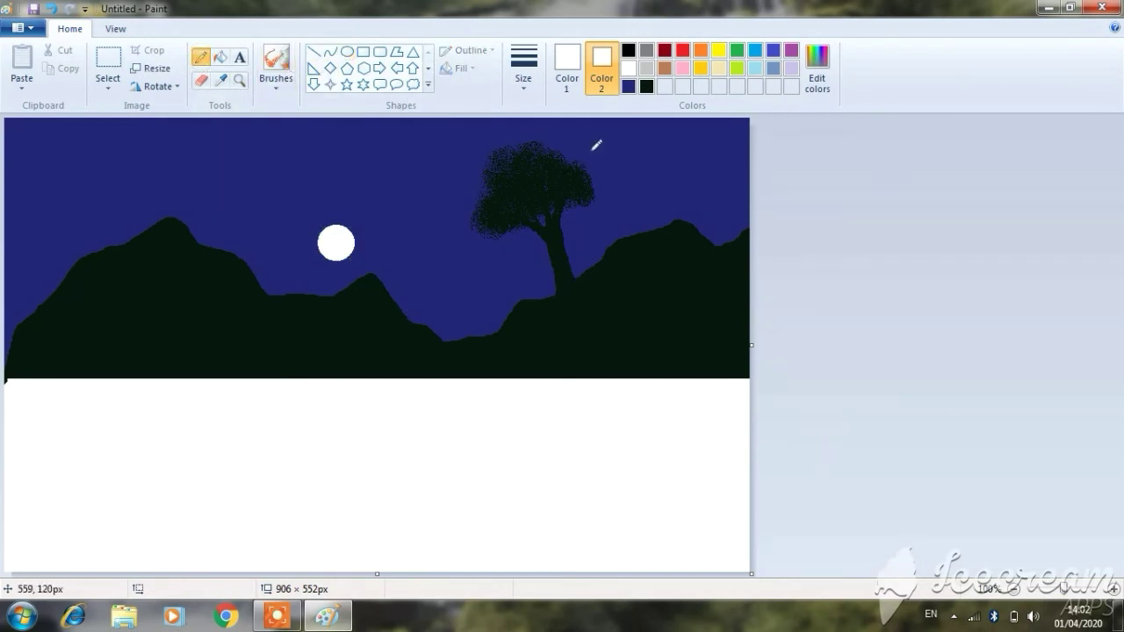
left_click(629, 50)
left_click(567, 66)
left_click(629, 68)
left_click_drag(262, 209, 280, 204)
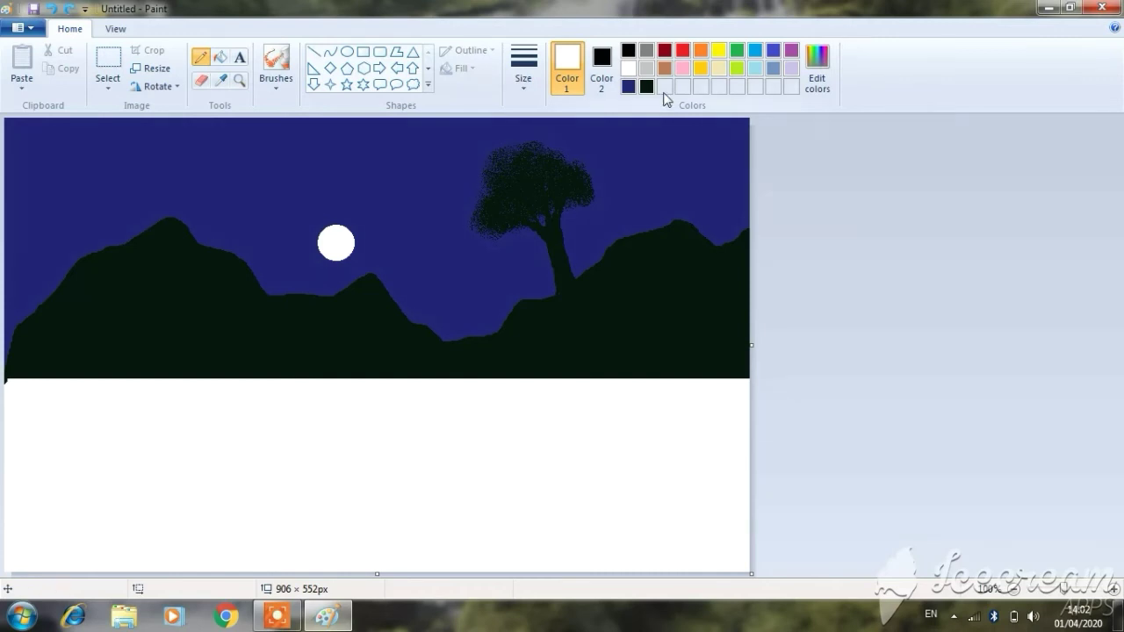
left_click(627, 53)
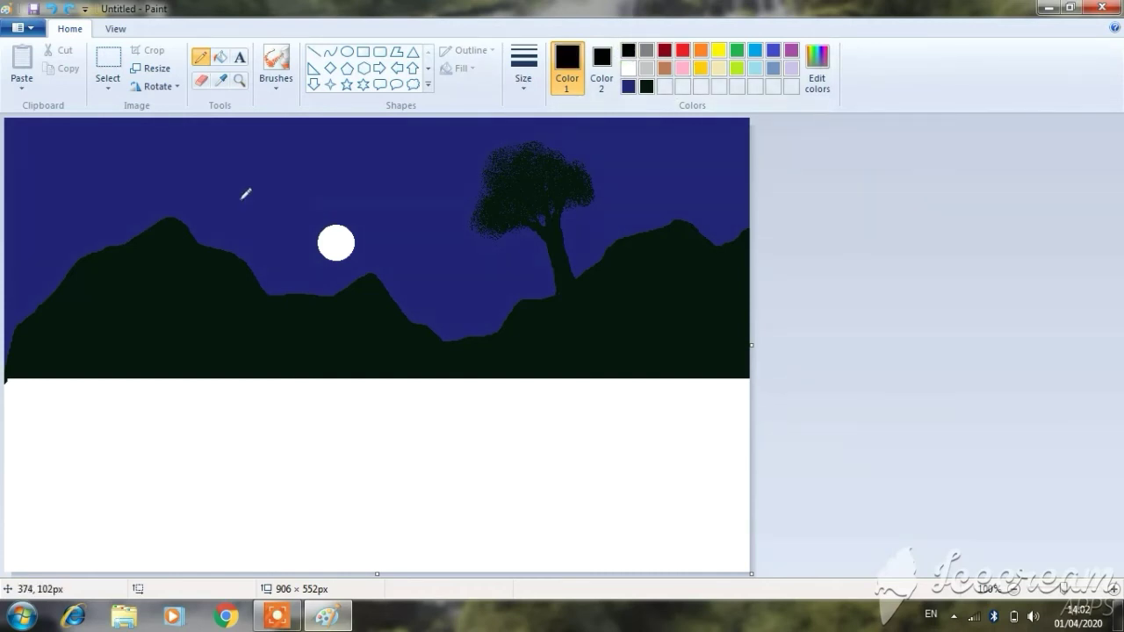
left_click_drag(234, 198, 266, 201)
left_click_drag(257, 224, 269, 231)
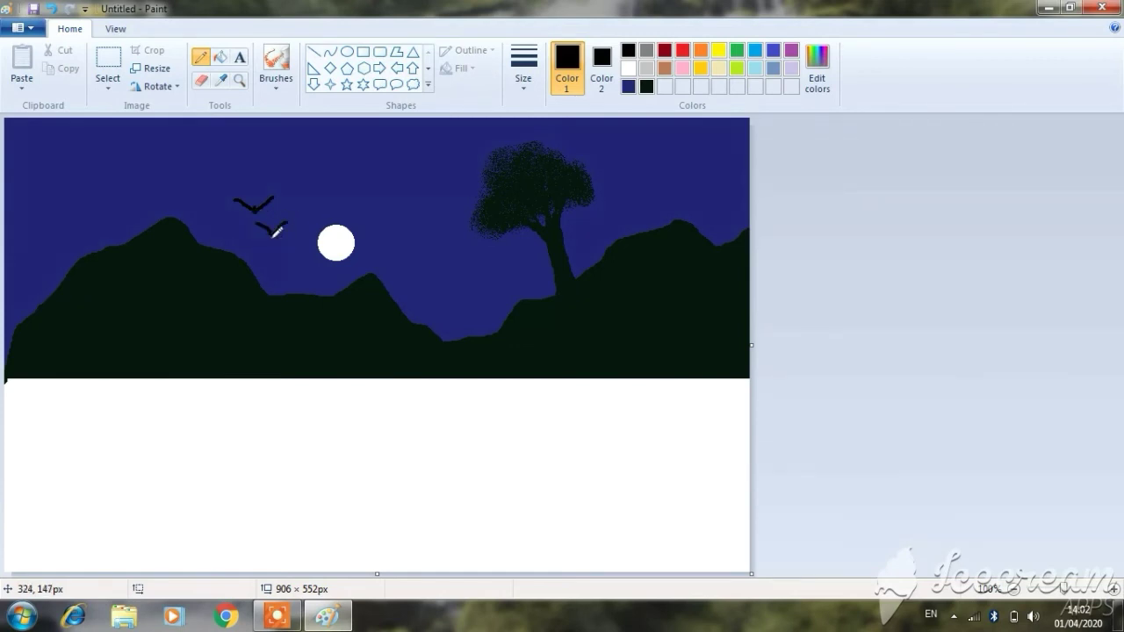
left_click_drag(273, 230, 286, 221)
left_click_drag(327, 266, 331, 250)
left_click(290, 616)
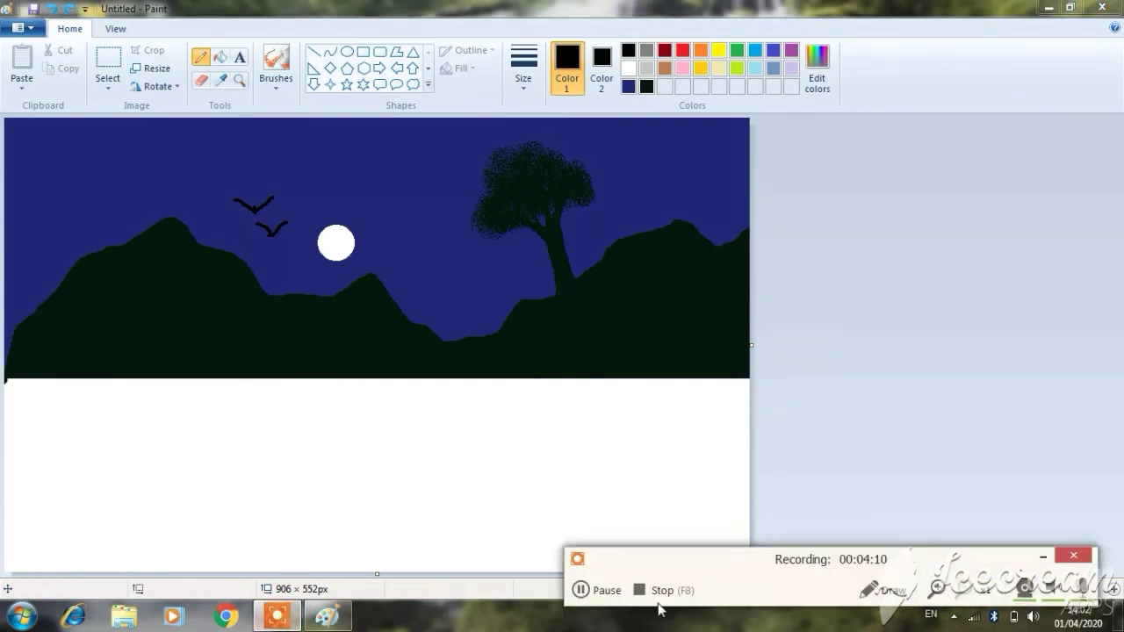
left_click(580, 590)
key("F7")
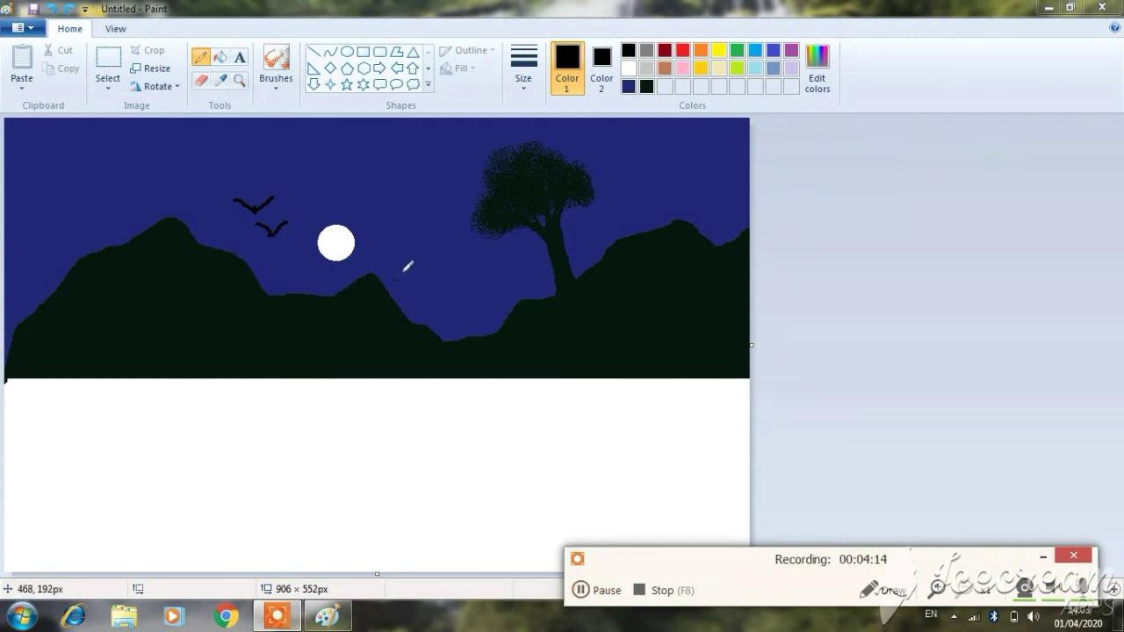
Draw a third small black bird in the sky between the moon and the tree with the Pencil
left_click(438, 264)
mouse_move(450, 260)
left_mouse_down()
mouse_move(479, 250)
mouse_move(469, 254)
left_mouse_up()
left_click(460, 260)
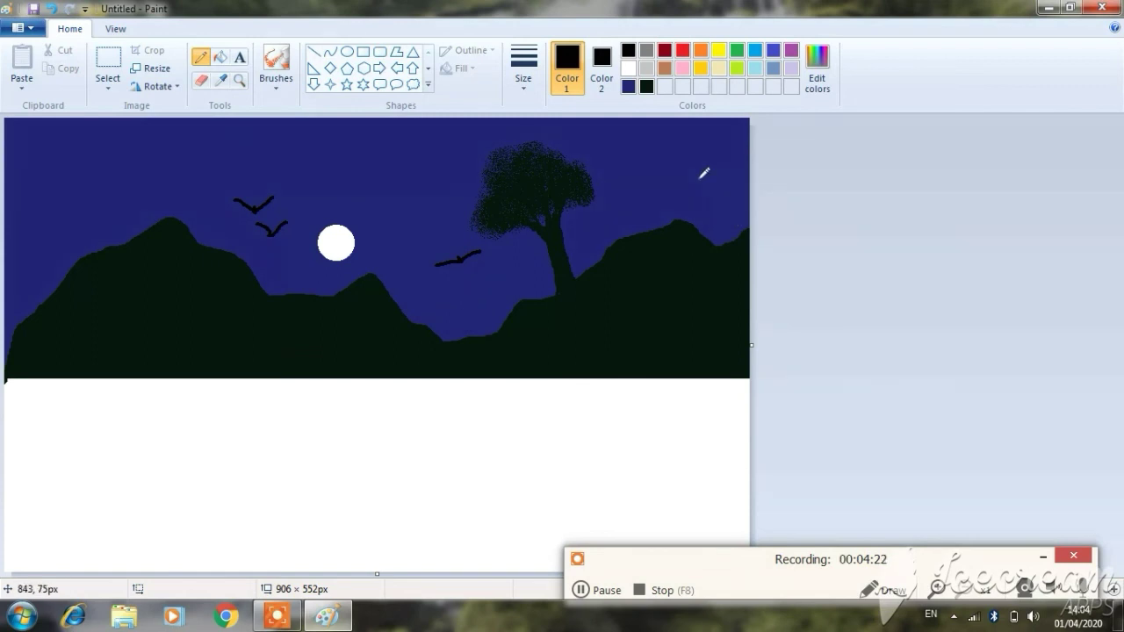
Fill the white area below the mountains with brown
left_click(670, 69)
left_click(308, 448)
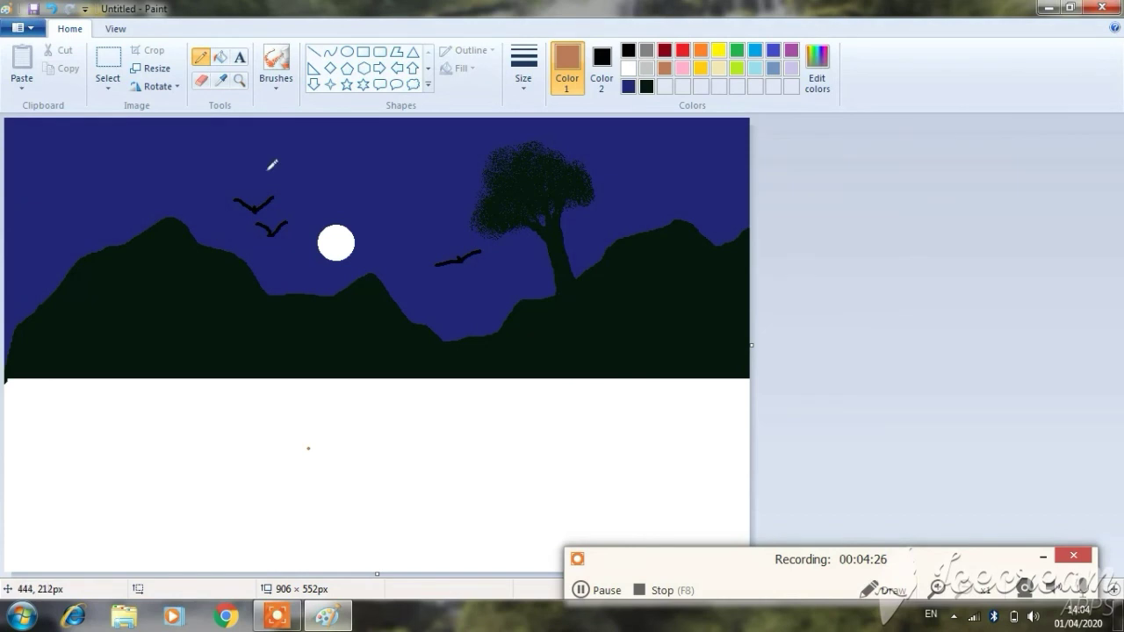
left_click(223, 404)
left_click(221, 57)
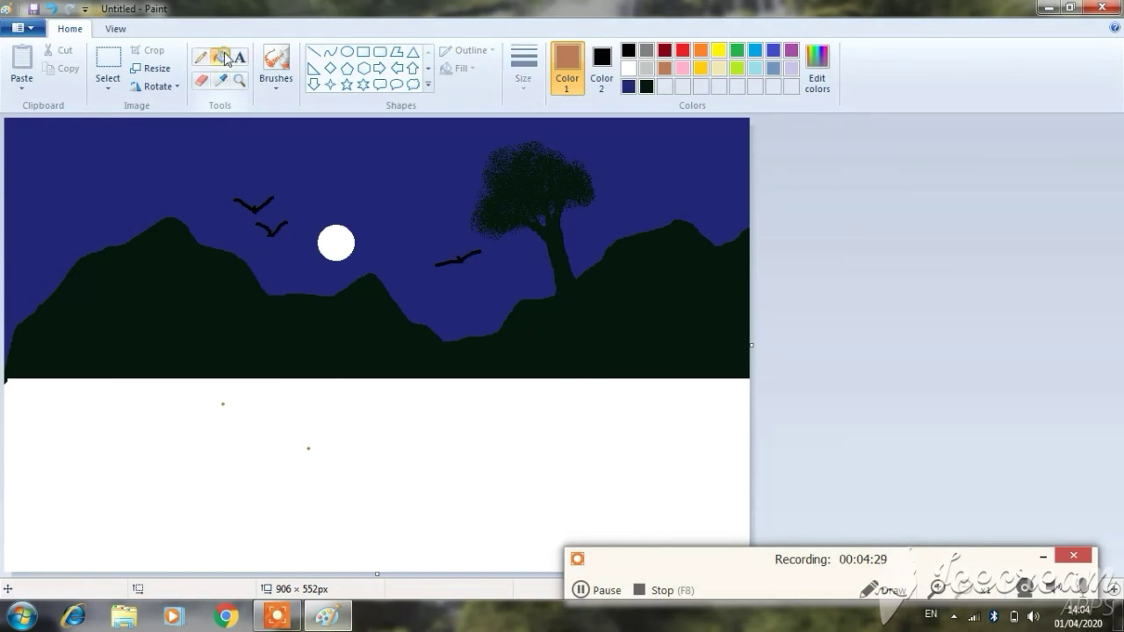
left_click(180, 441)
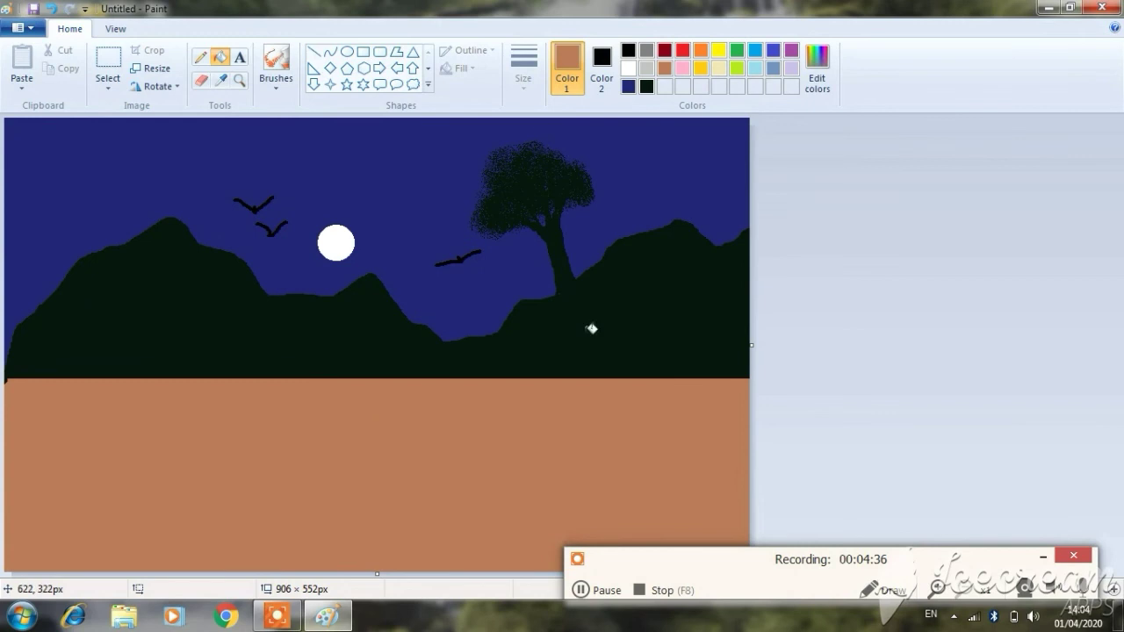
Draw a wavy hill outline in black with the Pencil across the lower part of the brown ground and fill the area beneath it with black
left_click(199, 59)
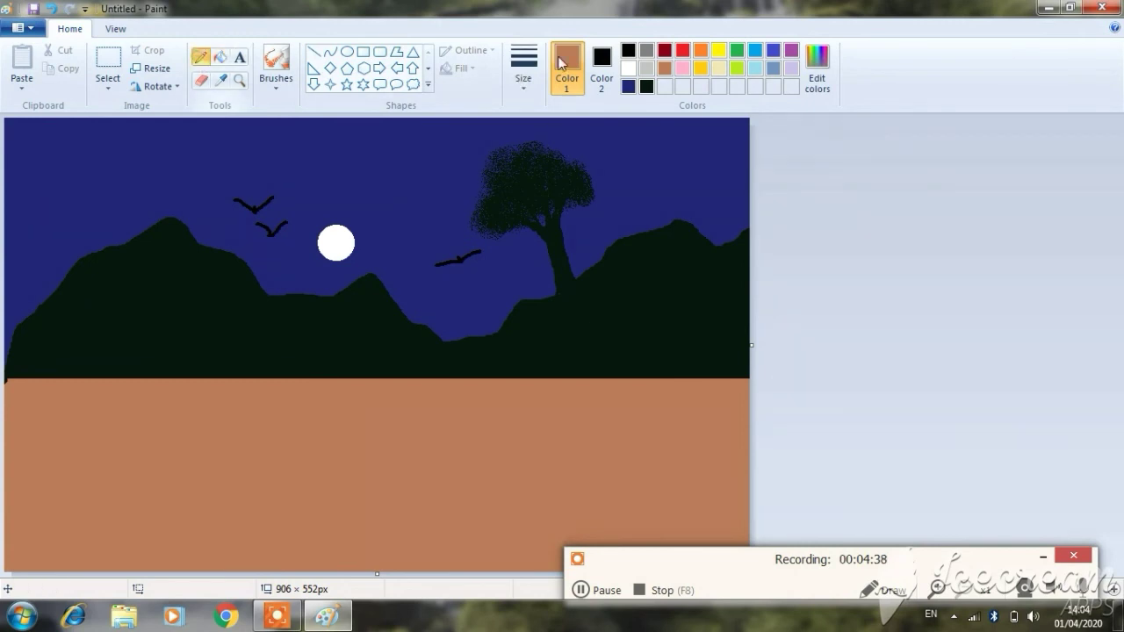
left_click(627, 51)
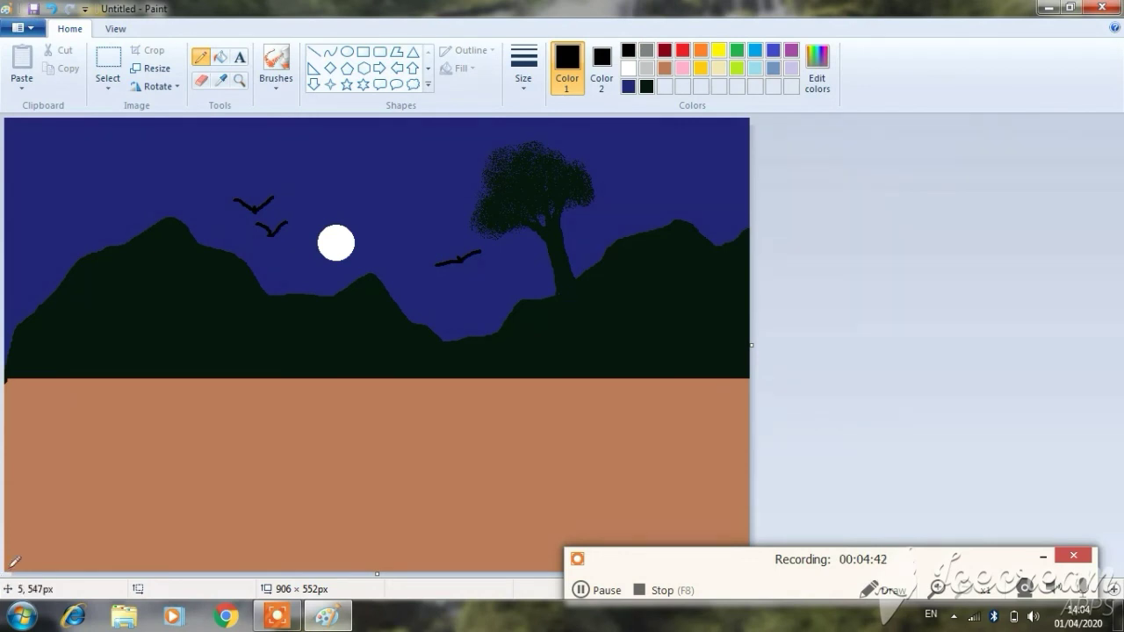
mouse_move(7, 569)
left_mouse_down()
mouse_move(47, 535)
mouse_move(93, 540)
mouse_move(191, 505)
mouse_move(375, 559)
mouse_move(630, 498)
mouse_move(764, 520)
left_mouse_up()
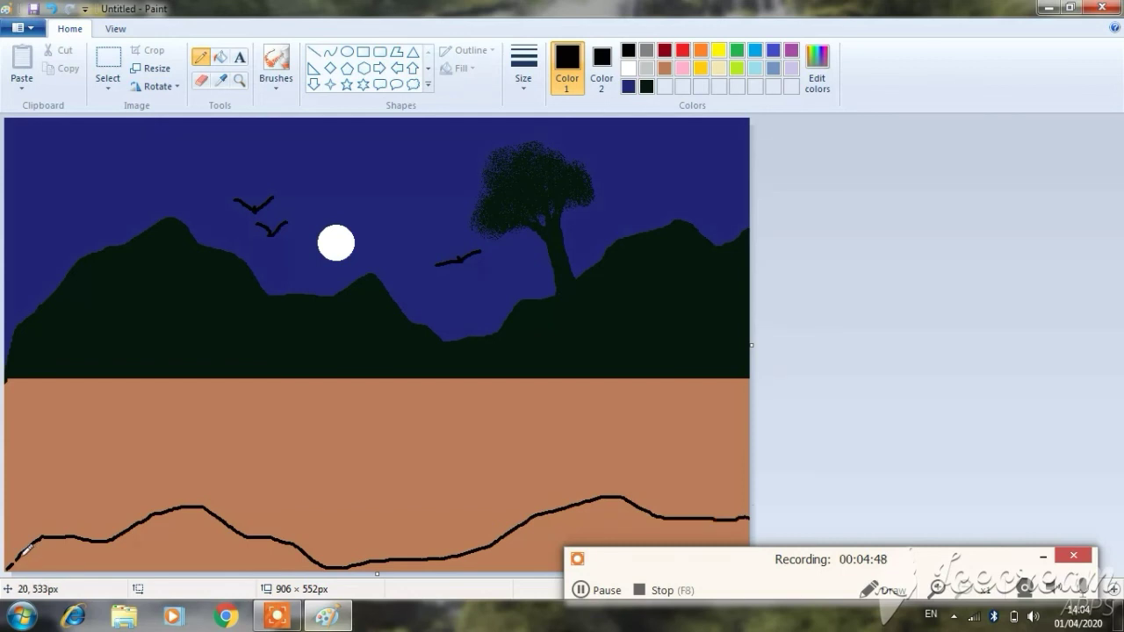
left_click_drag(21, 551, 8, 562)
left_click(220, 57)
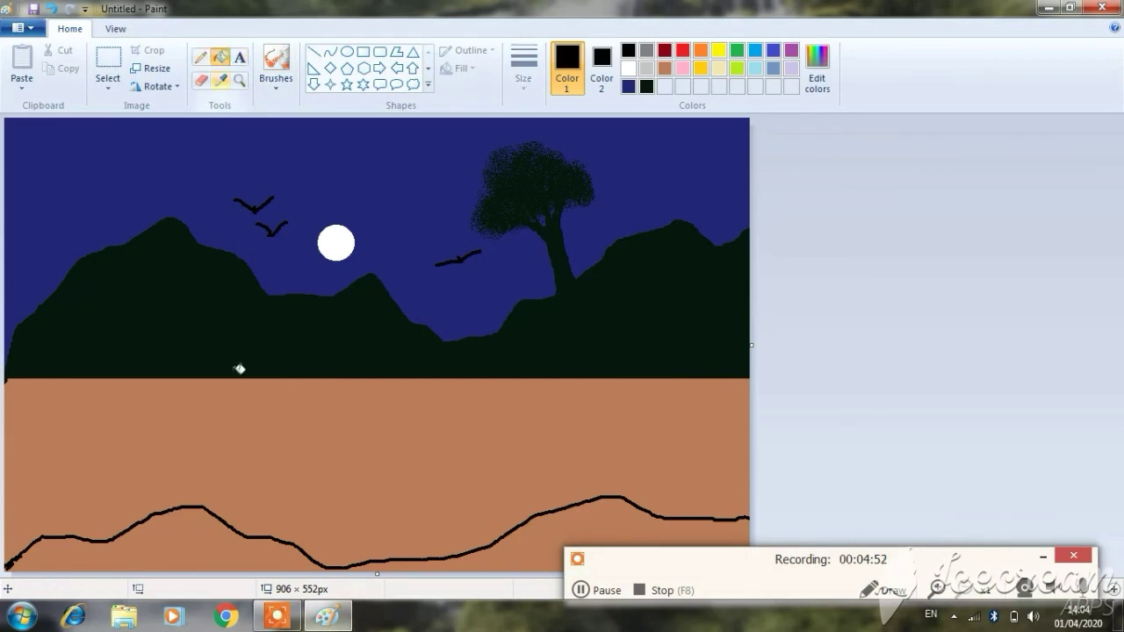
left_click(147, 534)
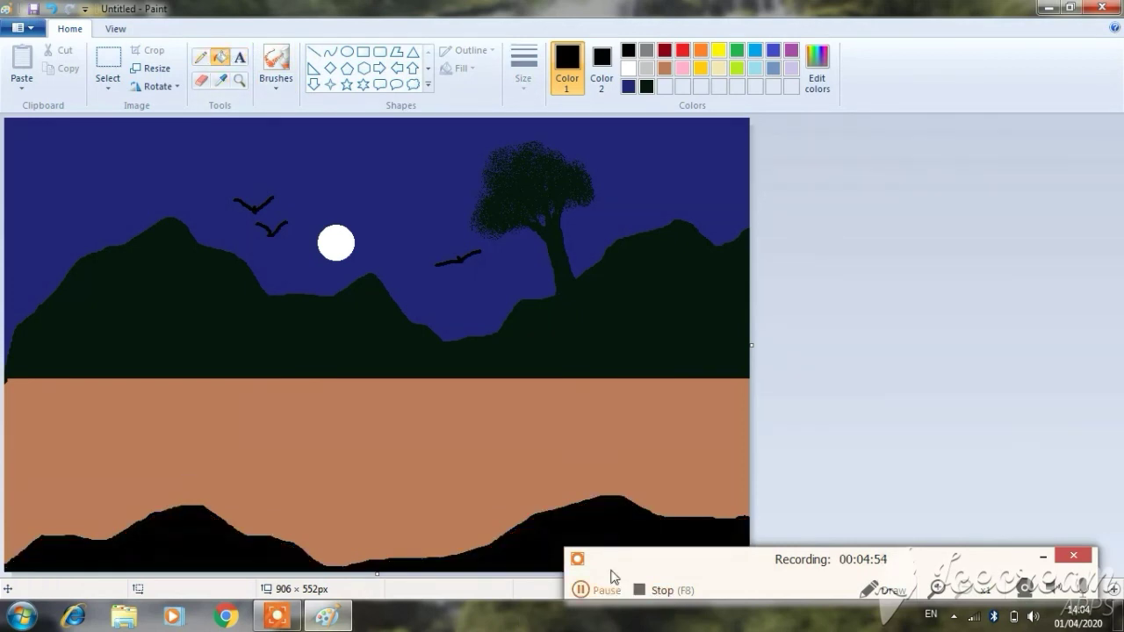